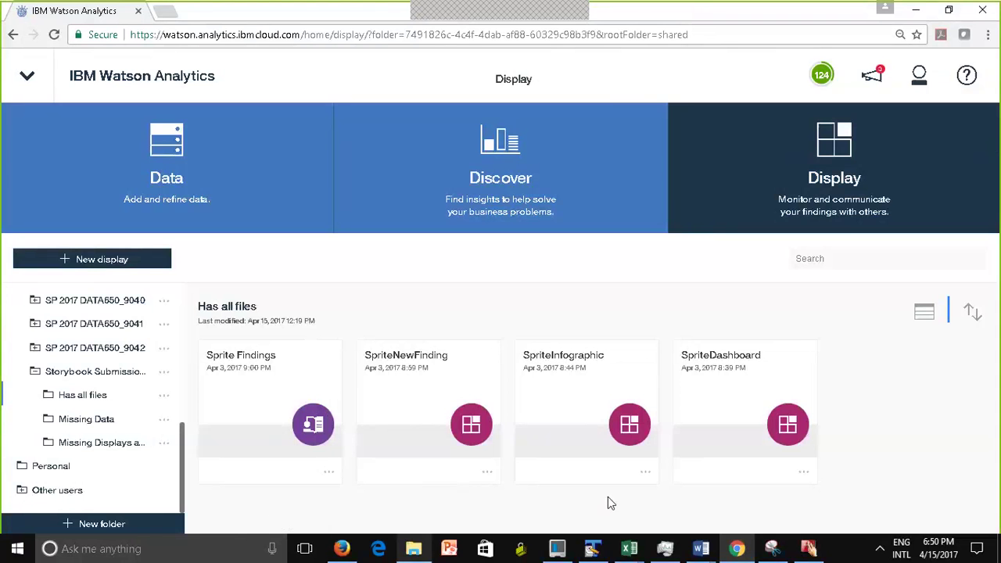
Review the data assets, discovery sets and displays stored in the Has all files folder
left_click(260, 172)
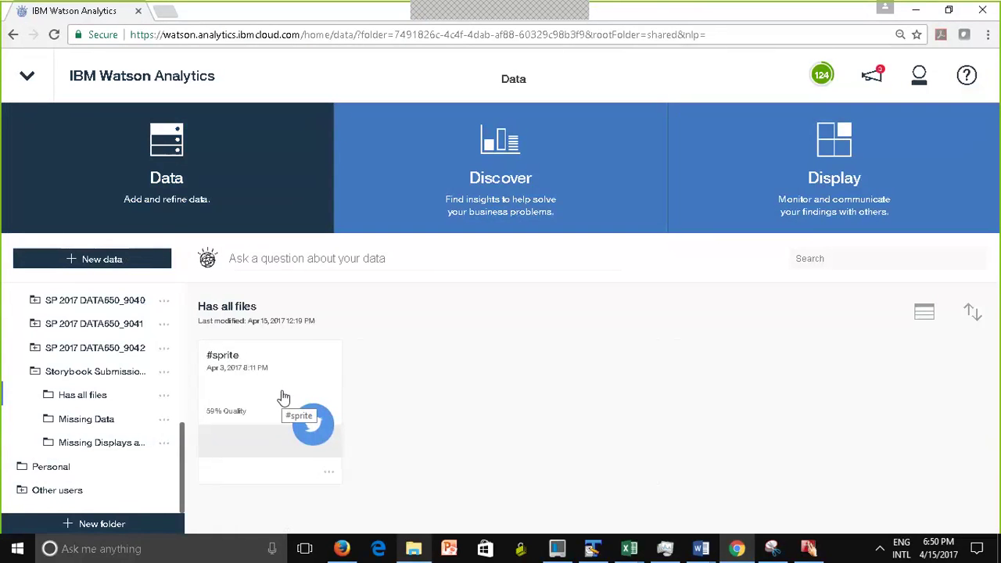
left_click(496, 206)
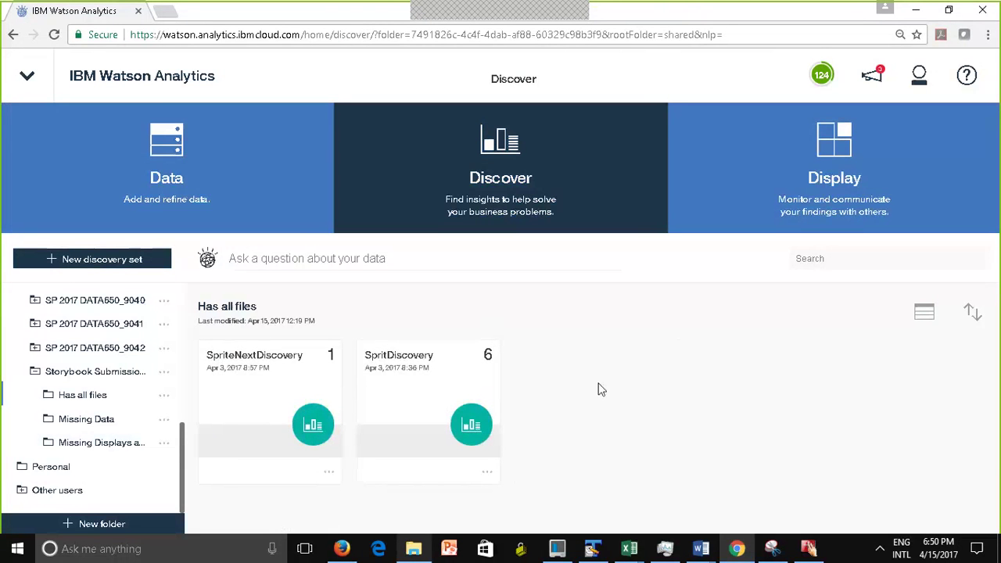
left_click(806, 190)
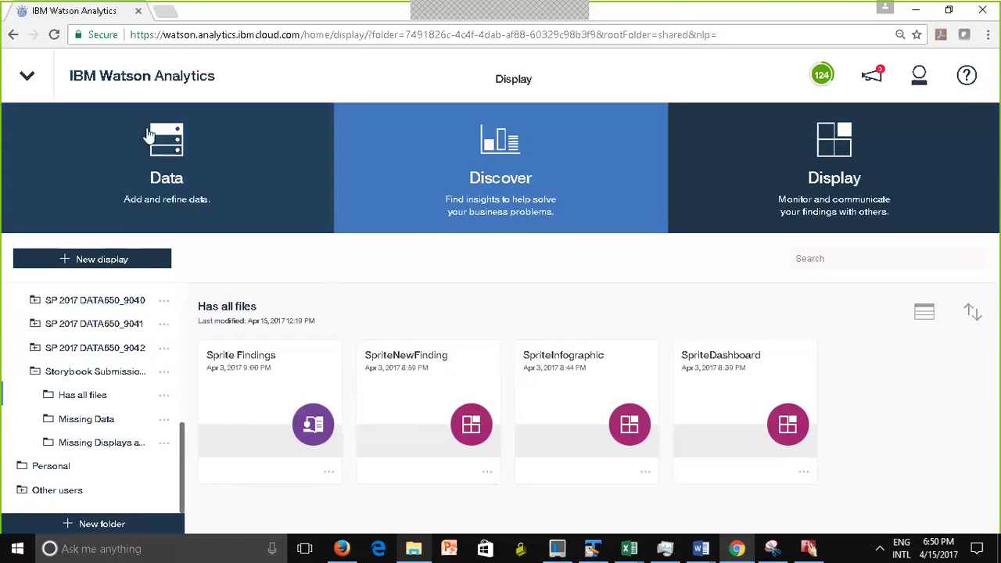
left_click(173, 181)
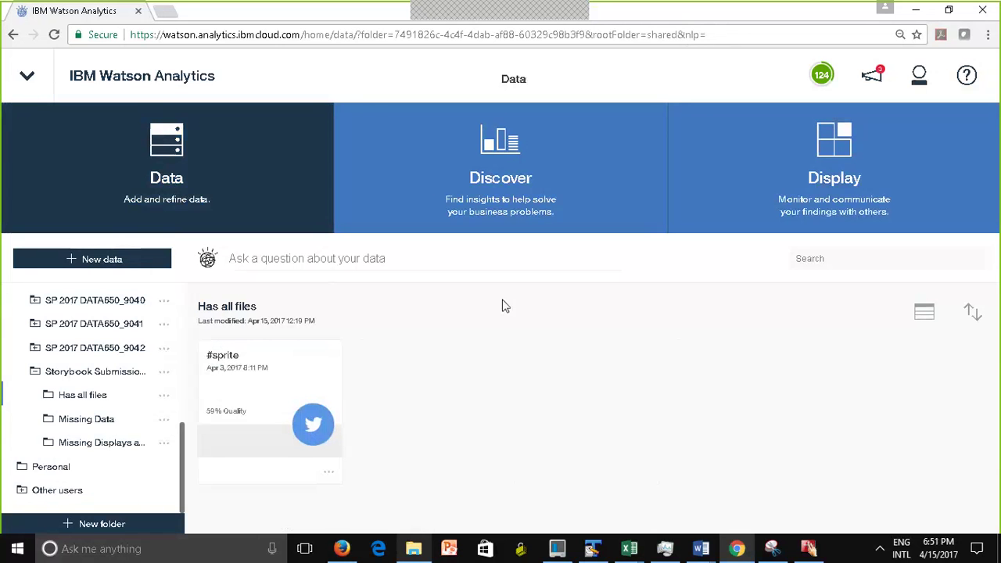
left_click(447, 164)
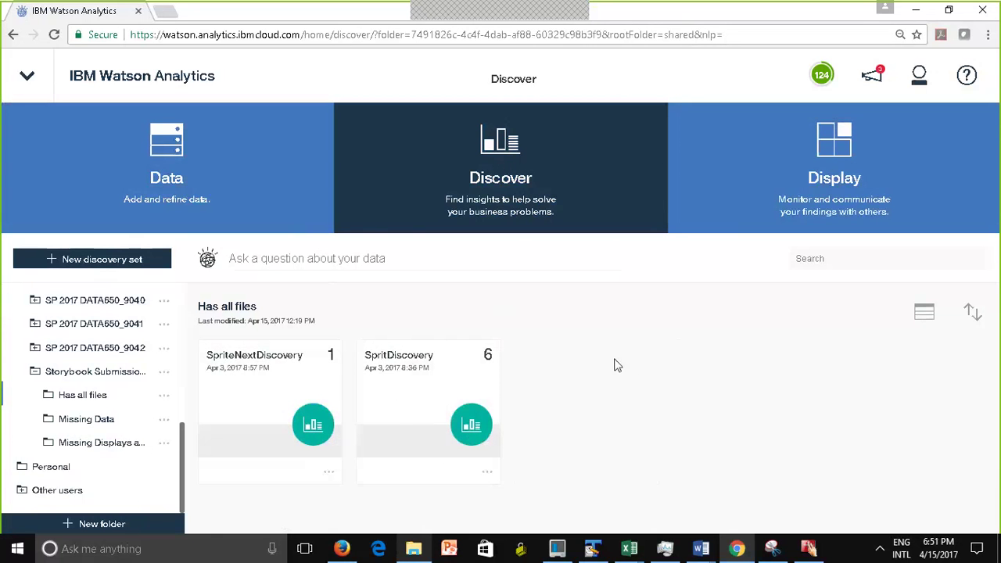
left_click(769, 165)
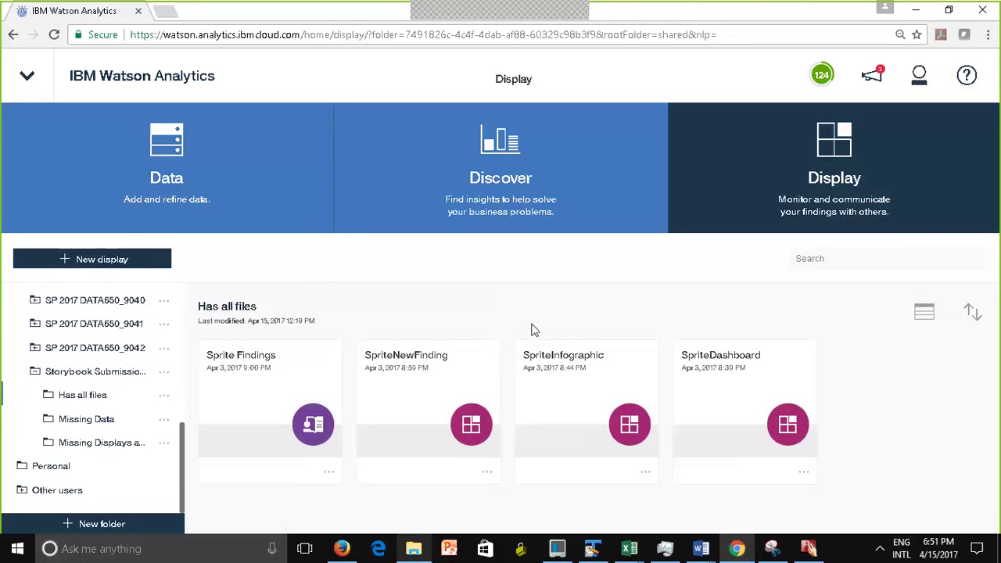
Examine the SpriteDashboard finding and its underlying data in the Sprite Findings storybook, and close the storybook
left_click(322, 438)
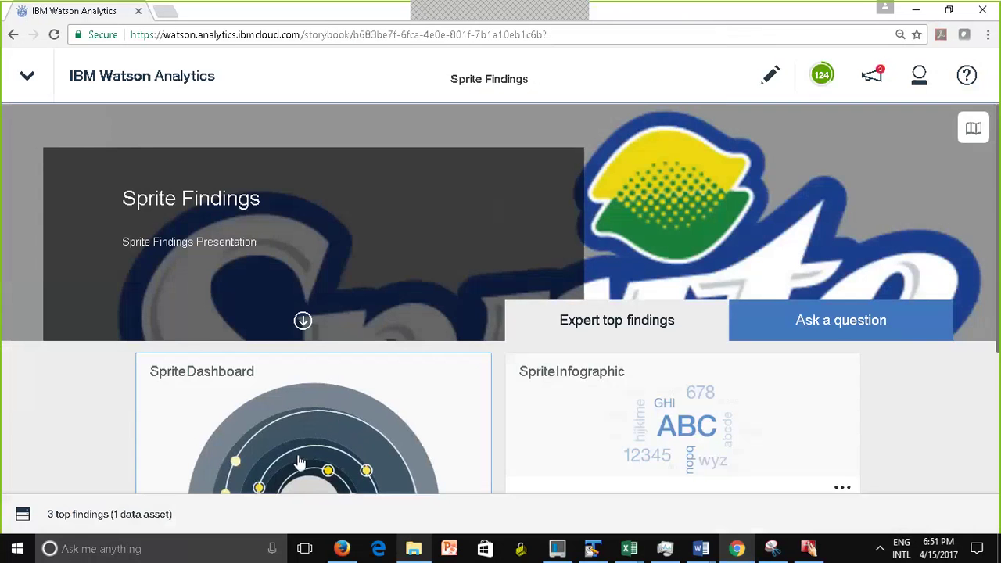
left_click(291, 448)
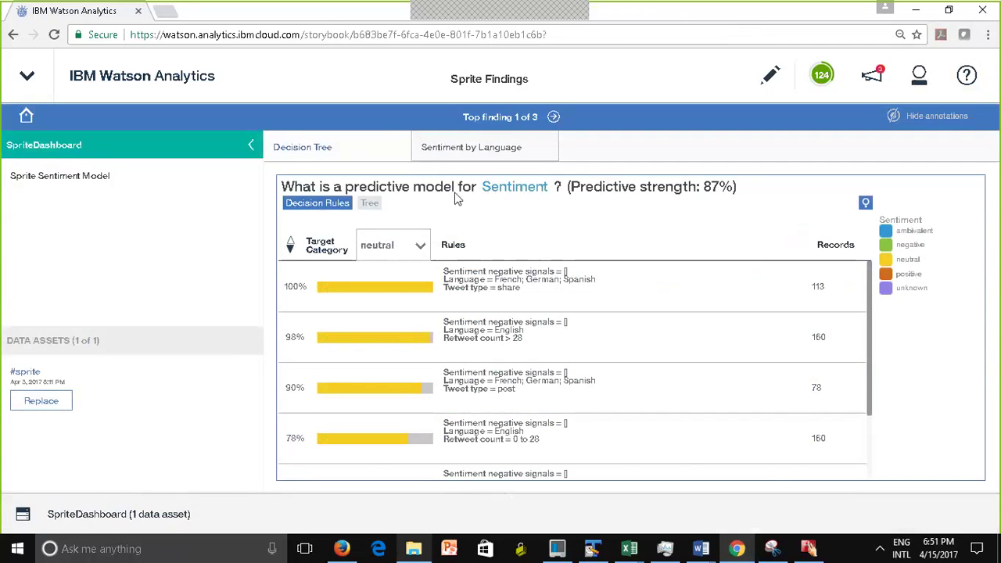
left_click(22, 516)
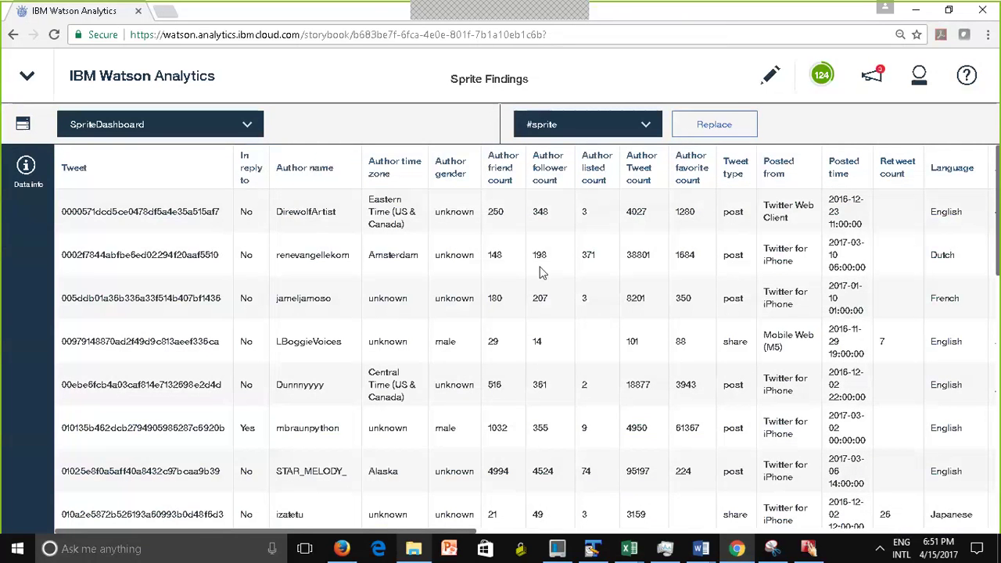
left_click(24, 131)
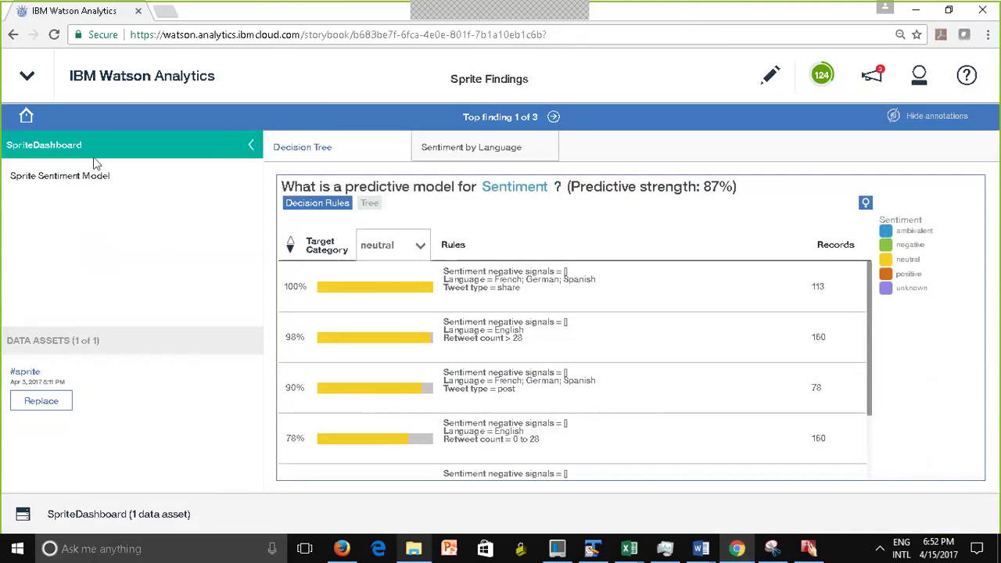
left_click(27, 82)
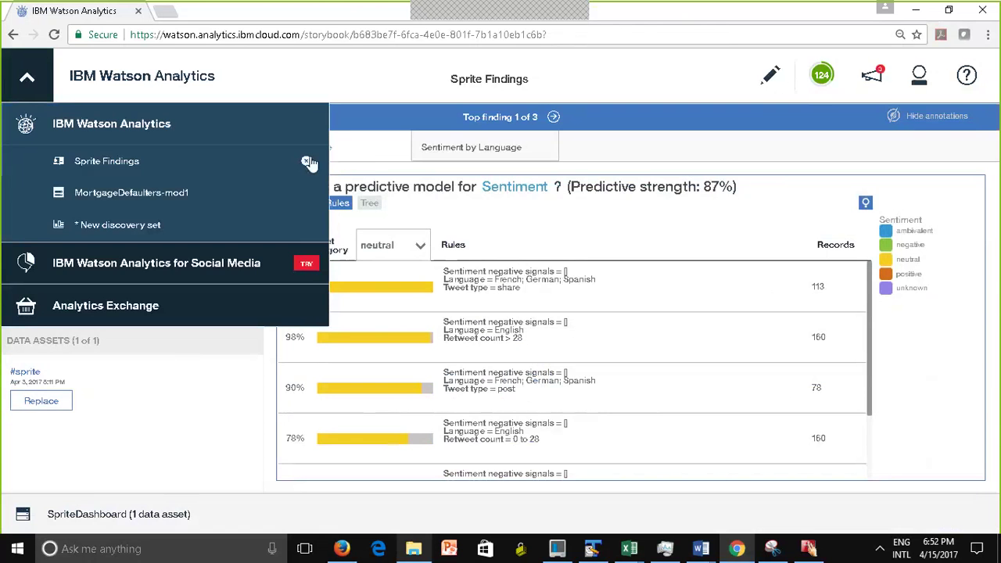
left_click(305, 164)
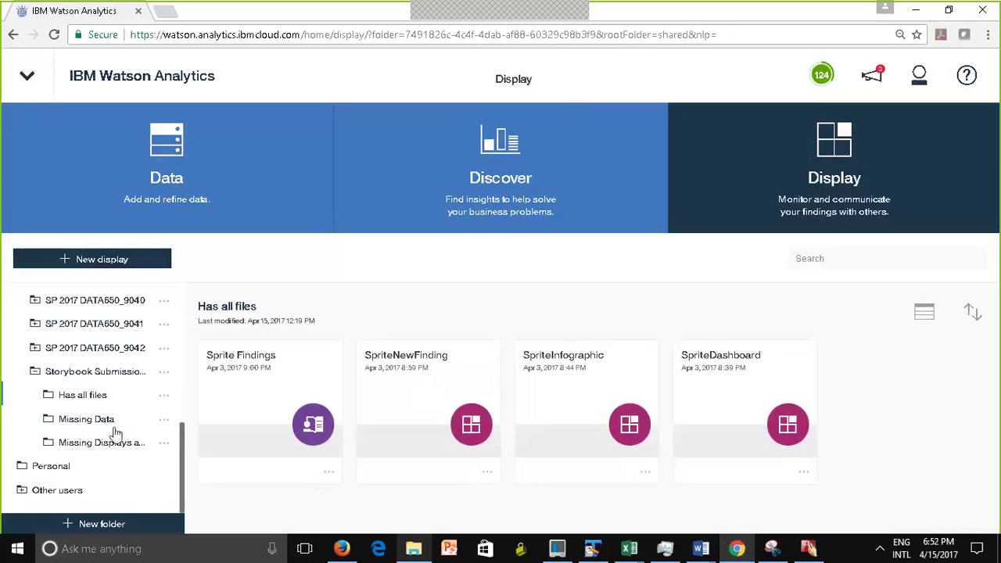
Open the Student Sruvival storybook from the Missing Displays and Data folder and check its data assets
left_click(92, 445)
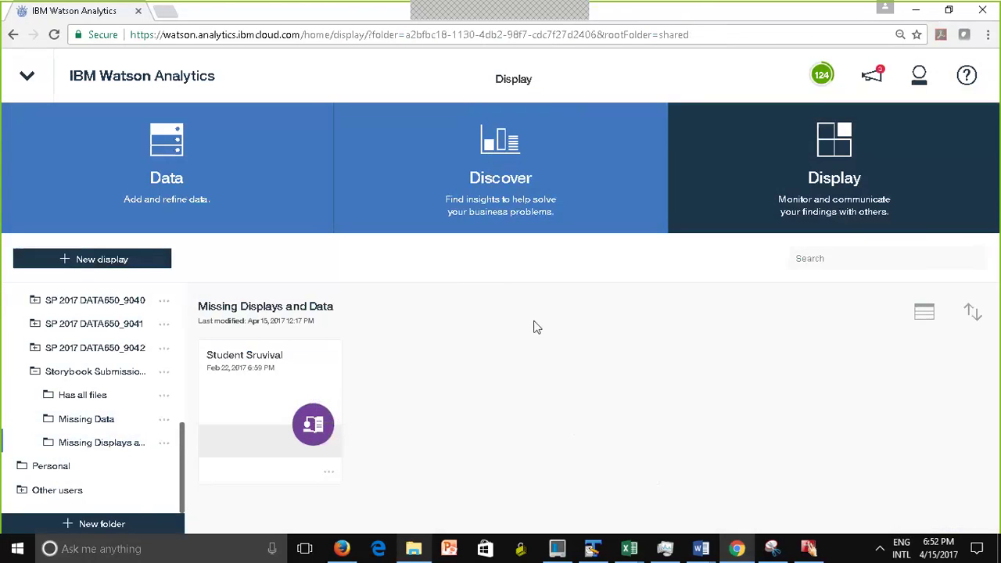
left_click(303, 436)
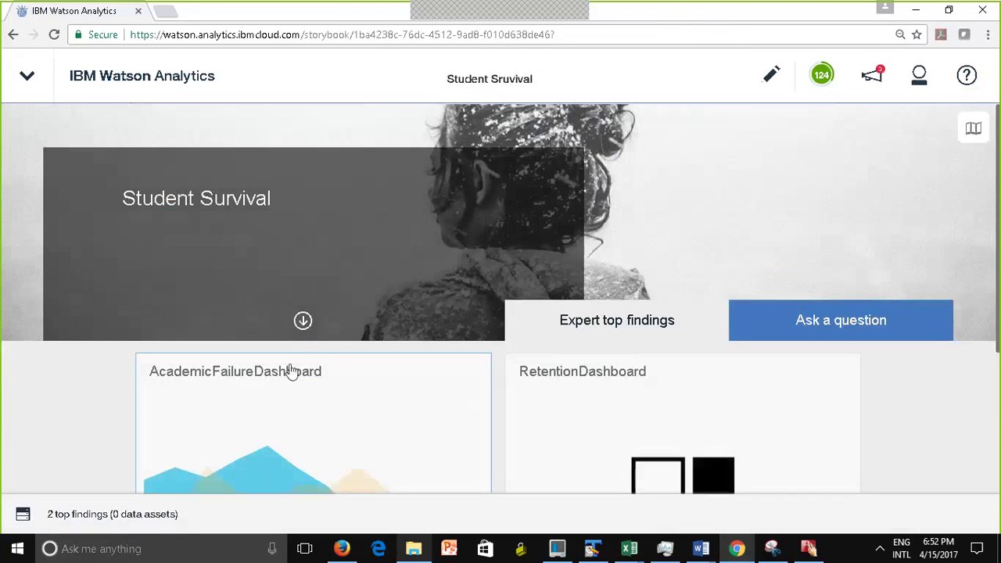
left_click(129, 523)
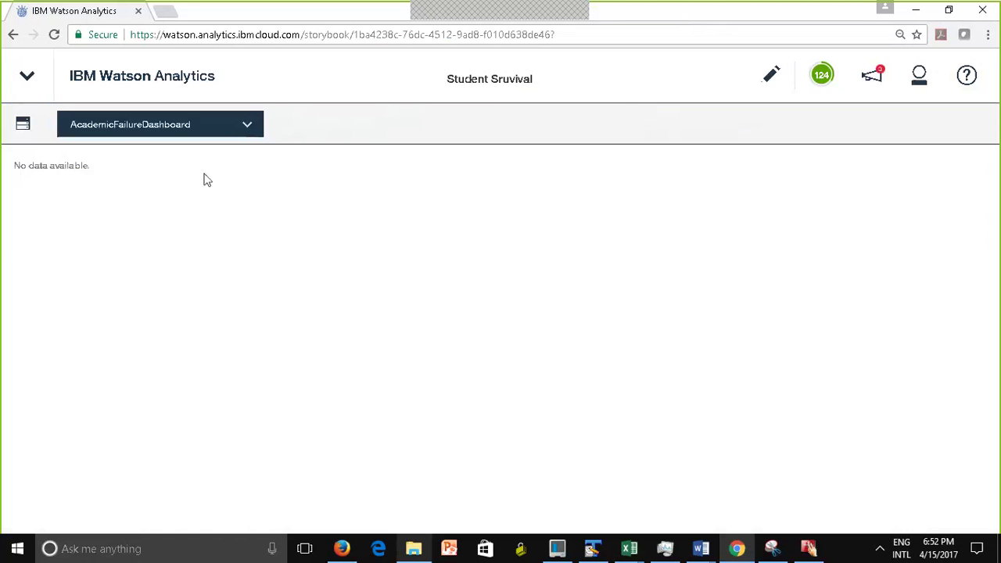
left_click(22, 123)
left_click(21, 517)
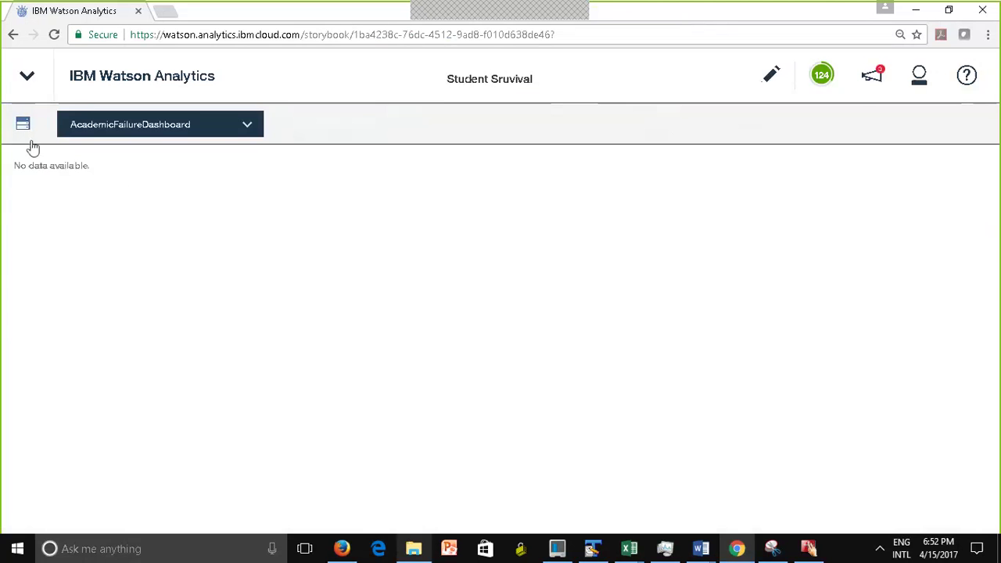
left_click(23, 127)
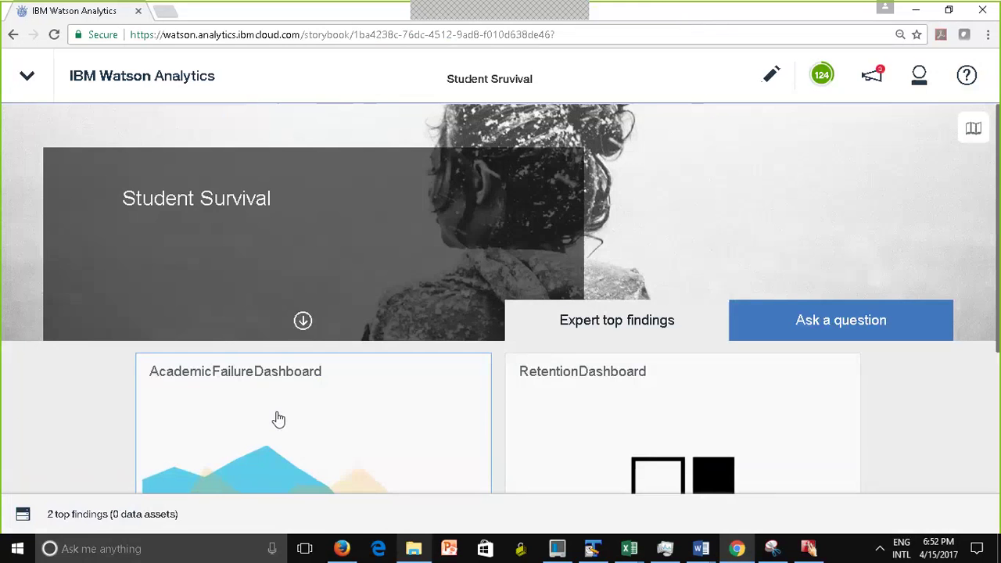
Inspect the AcademicFailureDashboard finding and its data, and close the Student Sruvival storybook
left_click(279, 420)
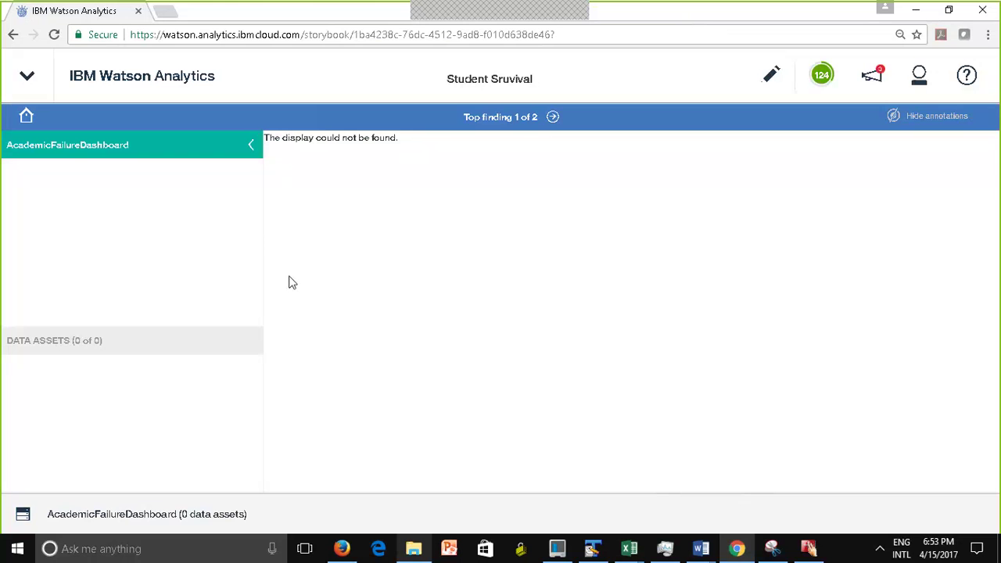
left_click(23, 518)
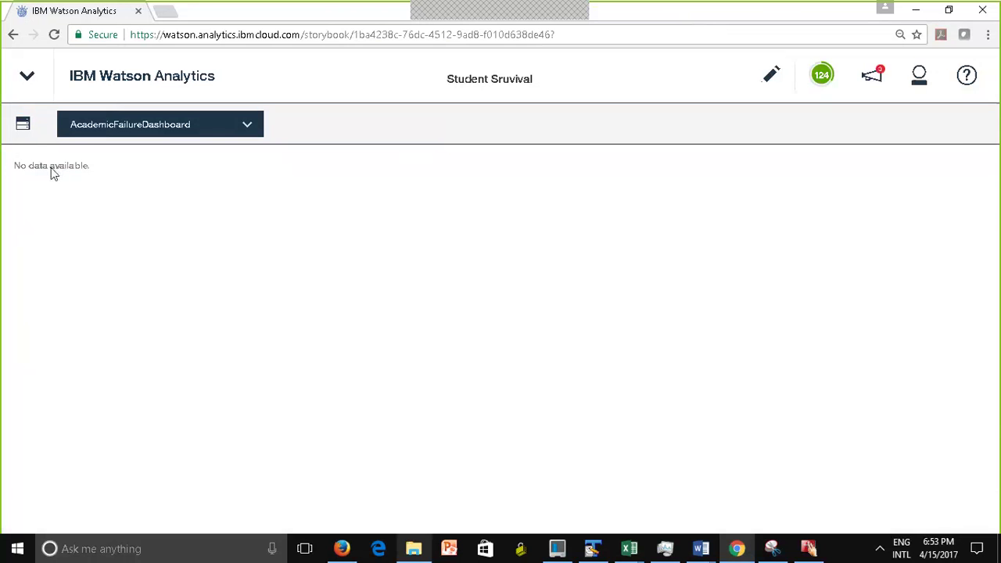
left_click(21, 127)
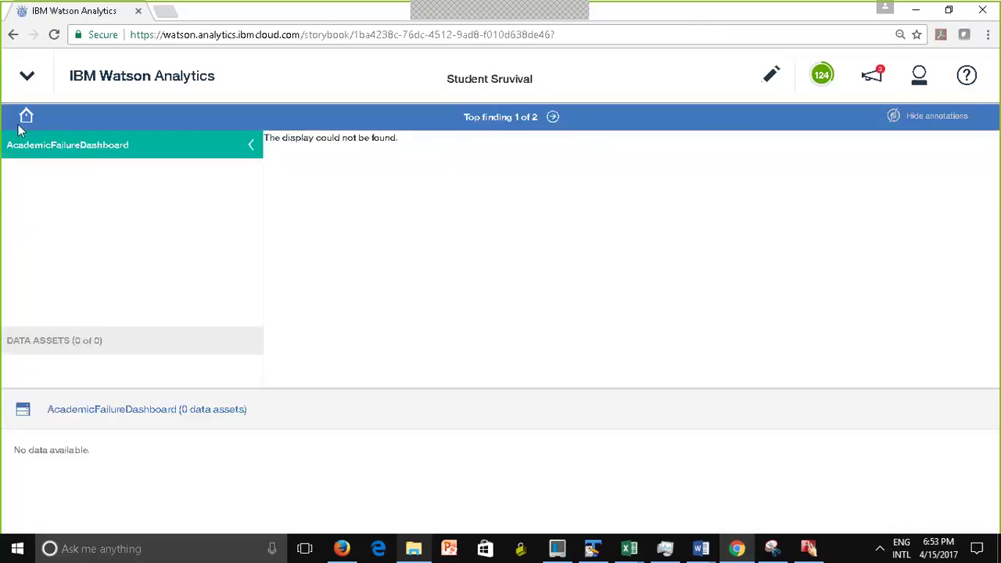
left_click(35, 78)
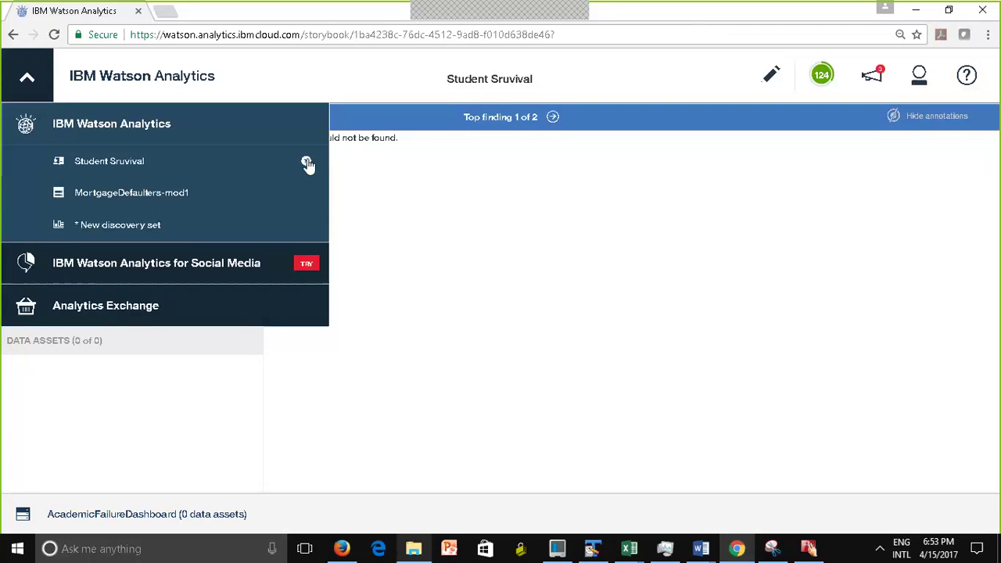
left_click(306, 163)
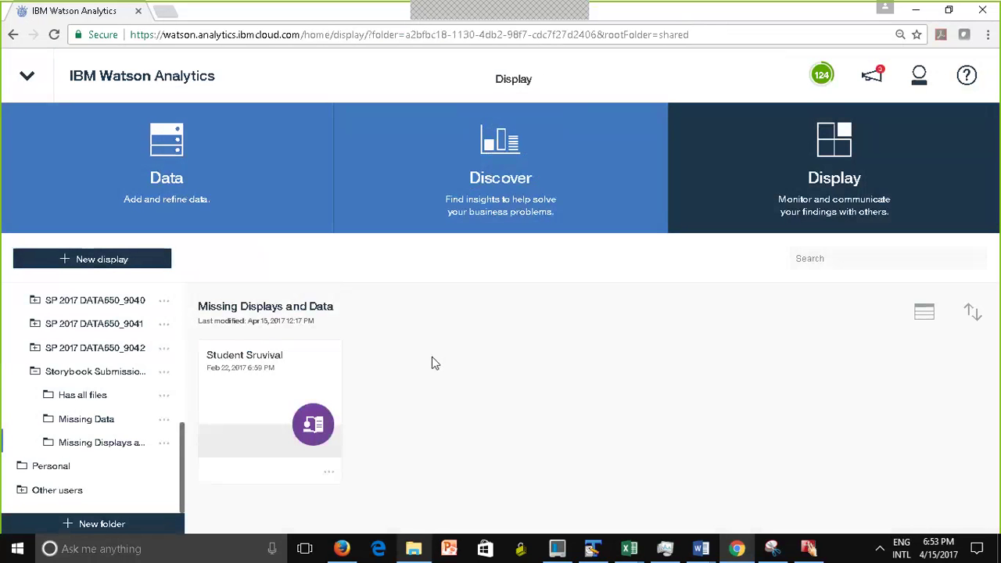
Check the displays and data assets stored in the Missing Data folder
left_click(88, 420)
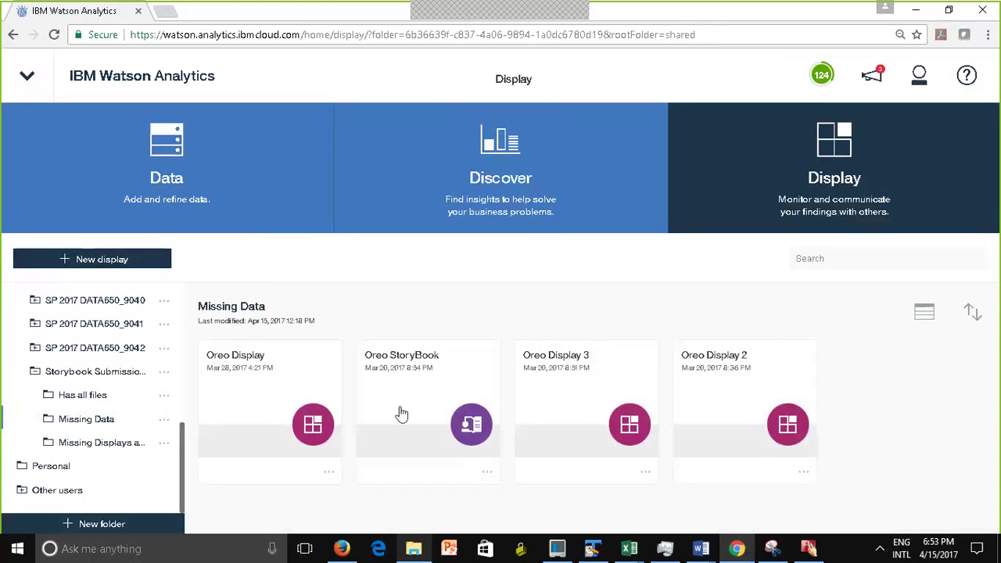
left_click(192, 212)
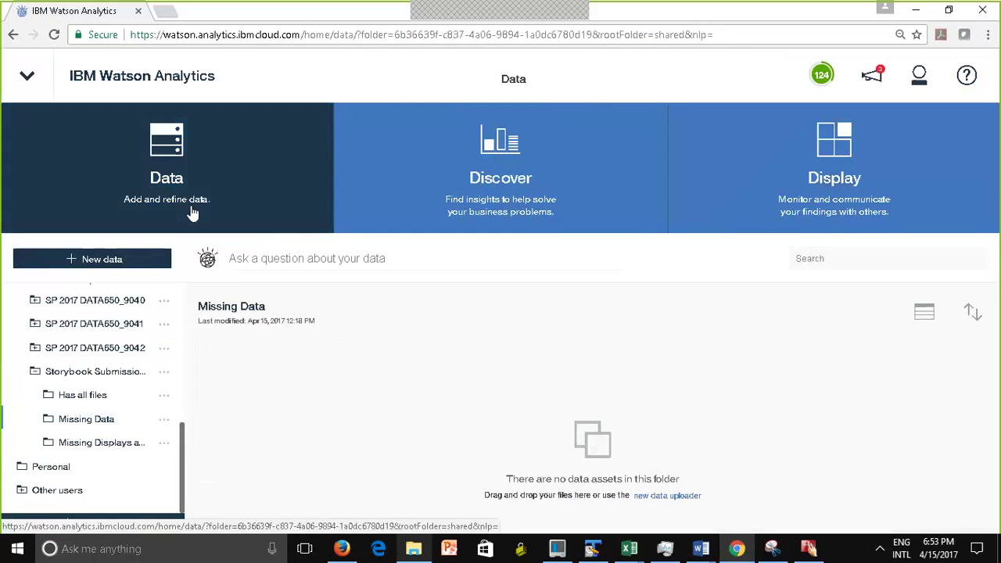
left_click(834, 172)
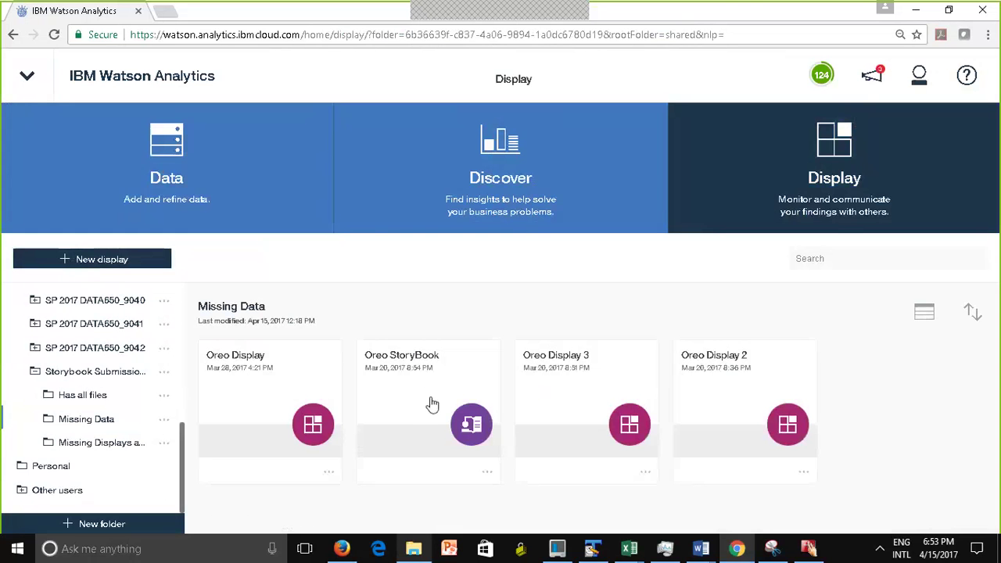
Open the Oreo Display finding in Oreo StoryBook and view its underlying data
left_click(432, 405)
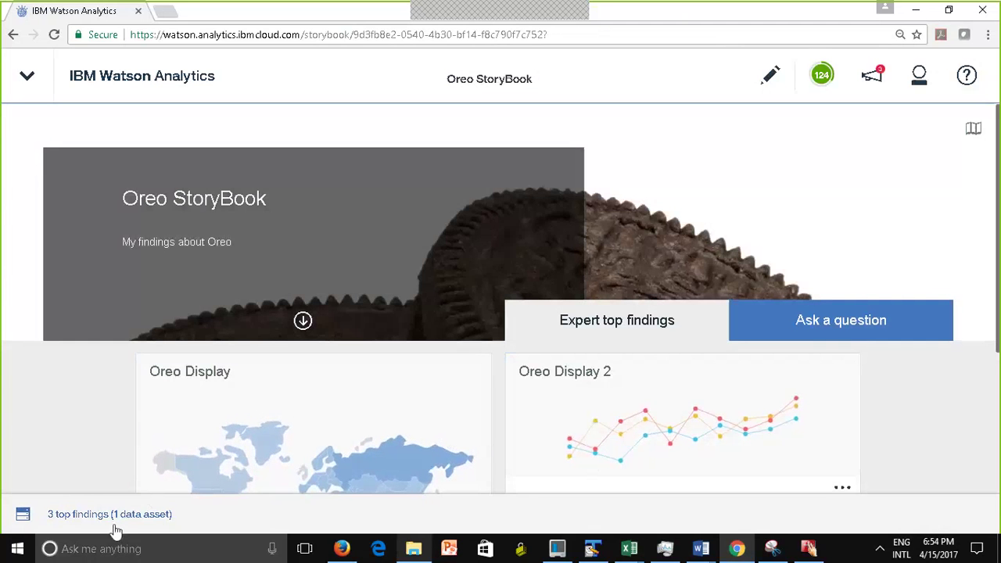
left_click(293, 426)
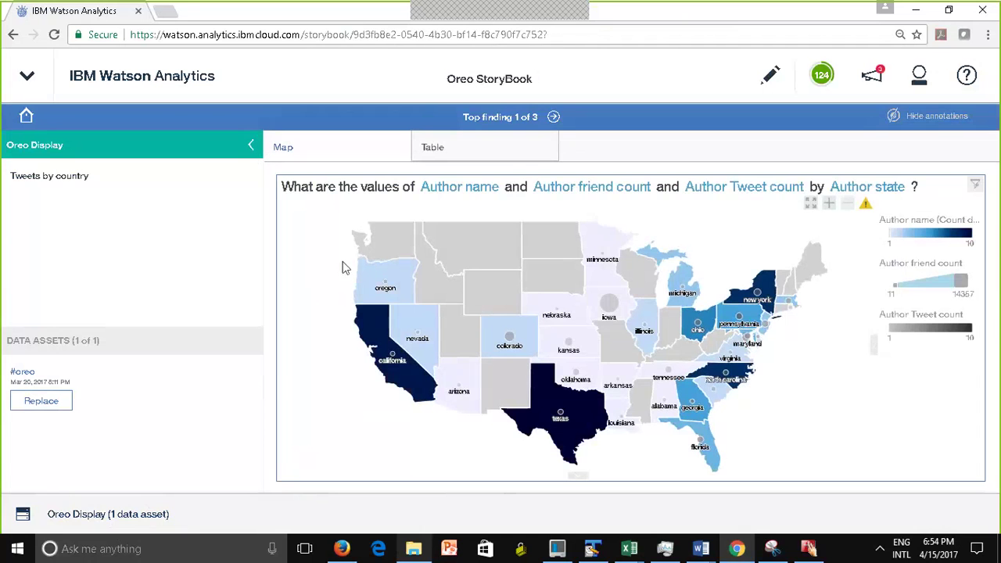
left_click(86, 516)
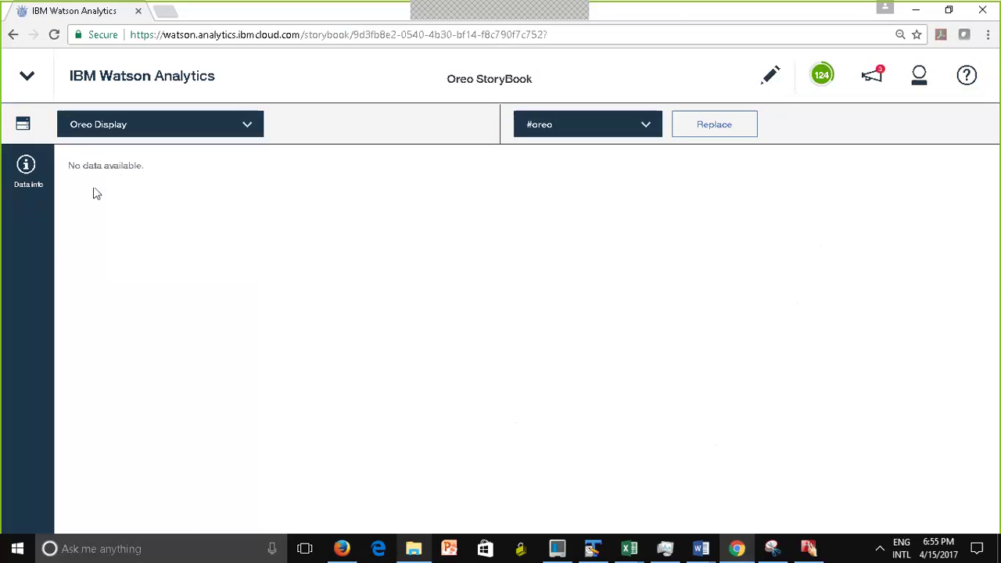
Read the data information for the #oreo asset and close Oreo StoryBook
left_click(28, 184)
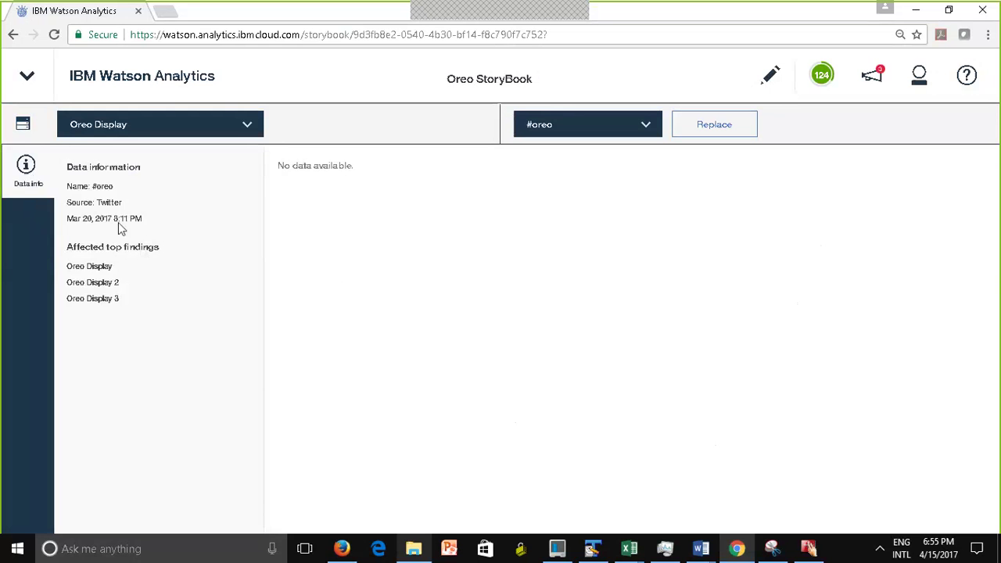
left_click(26, 171)
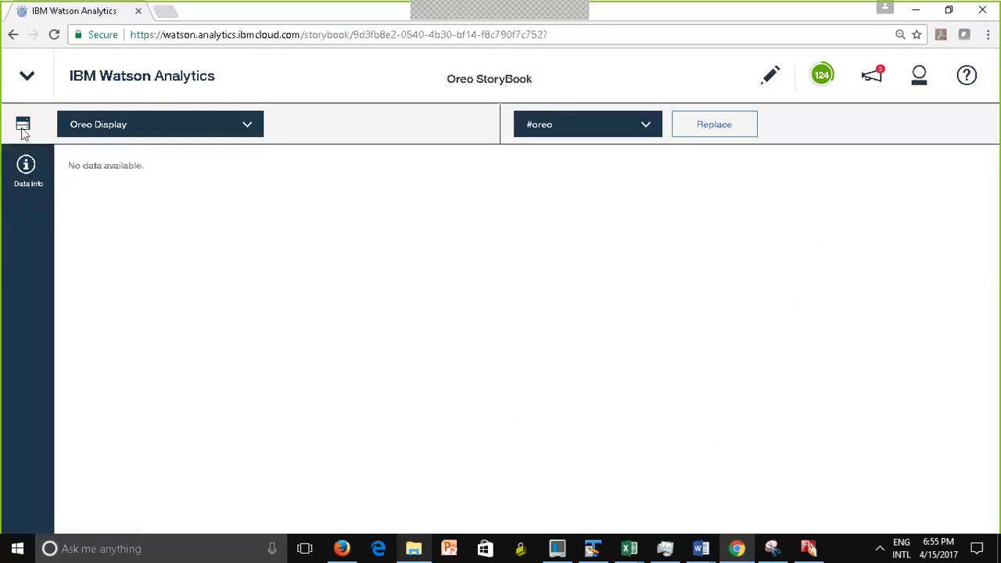
left_click(23, 125)
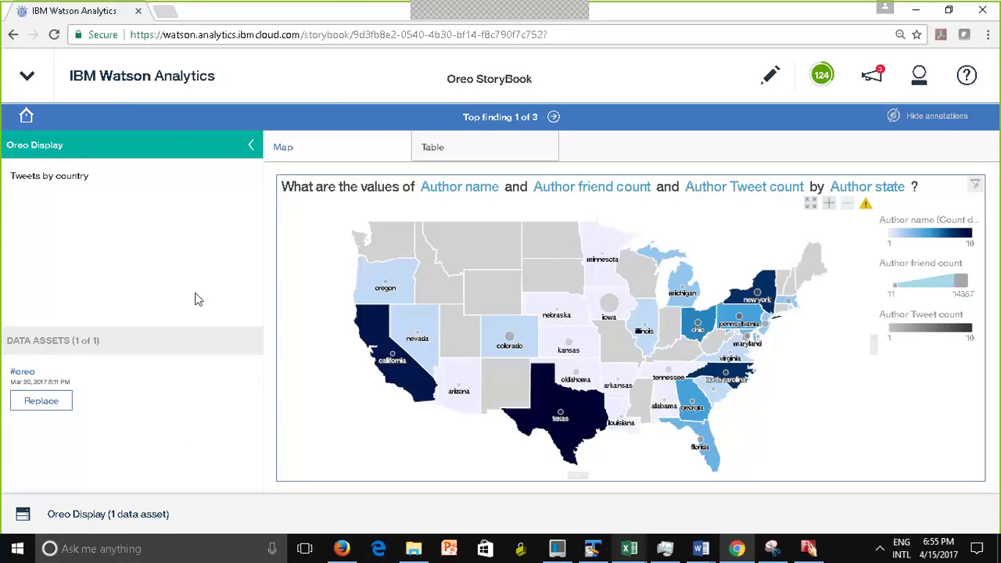
left_click(25, 86)
left_click(306, 162)
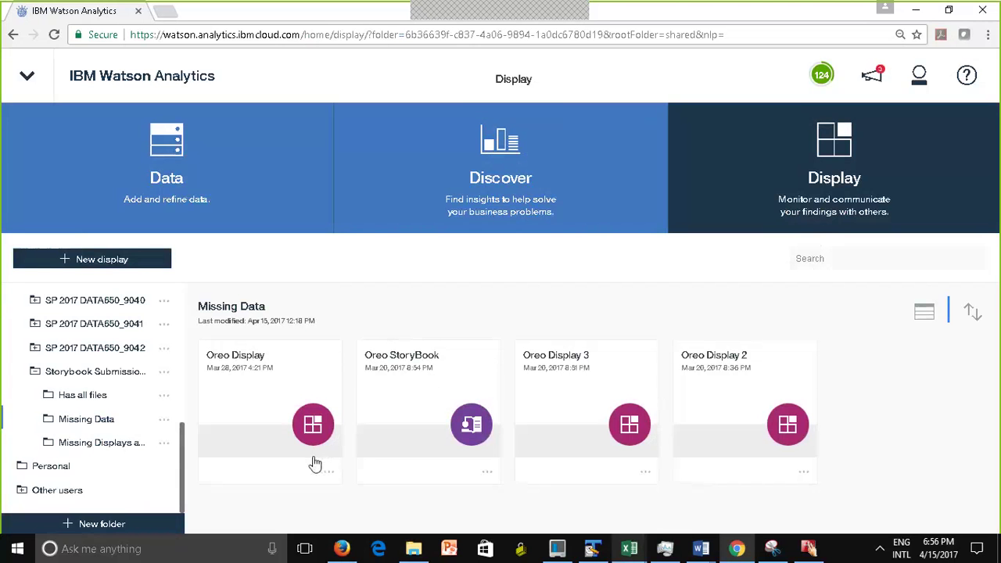
Return to the Has all files folder and go through its data, discovery sets and displays again
left_click(78, 398)
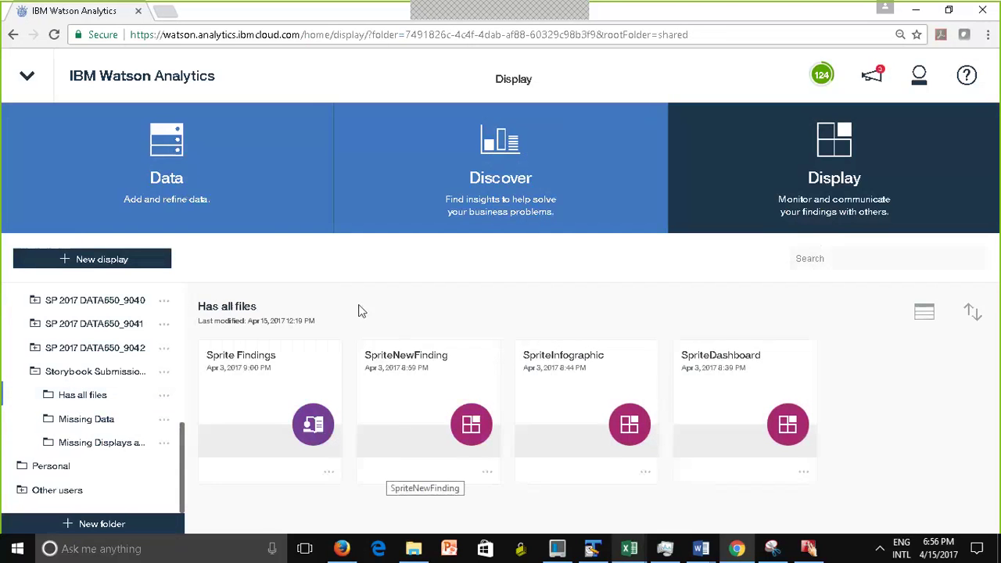
left_click(230, 192)
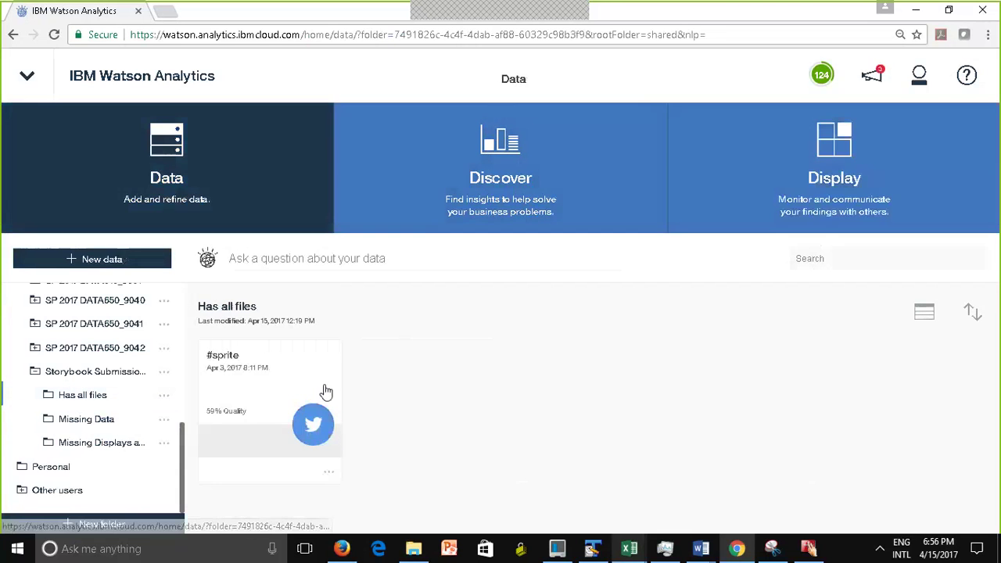
left_click(494, 187)
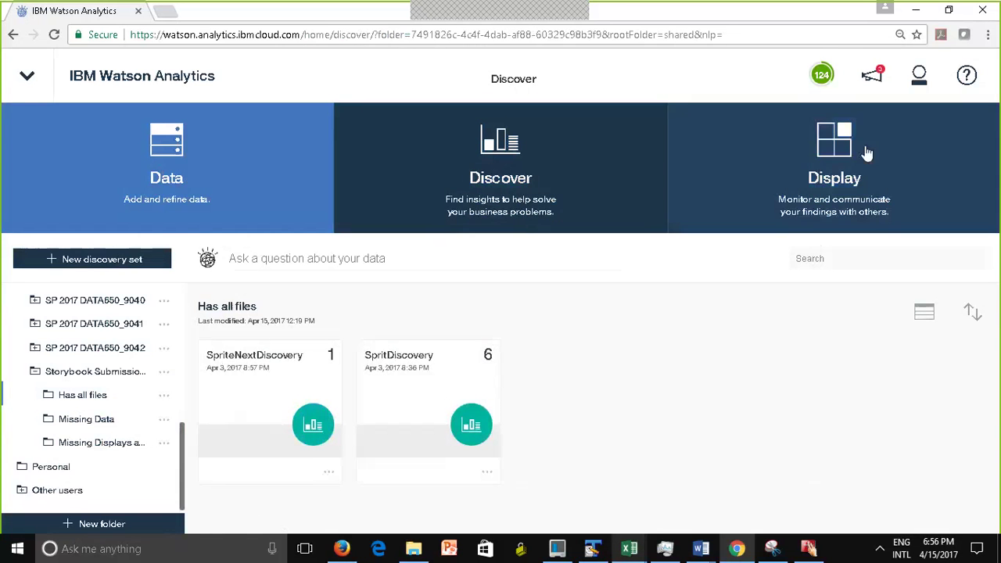
left_click(809, 222)
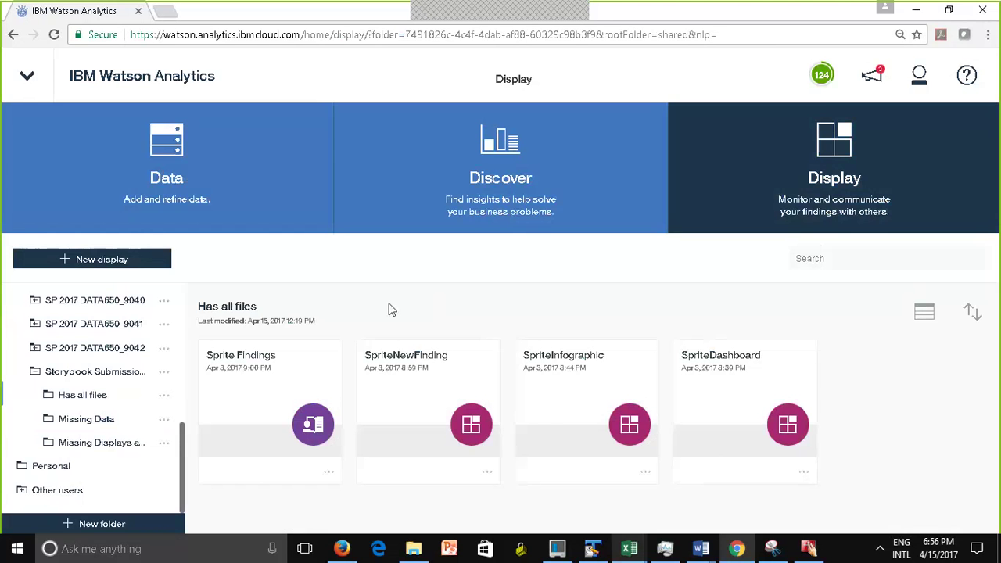
Close the open MortgageDefaulters-mod1 data set, leaving the new discovery set open
left_click(25, 87)
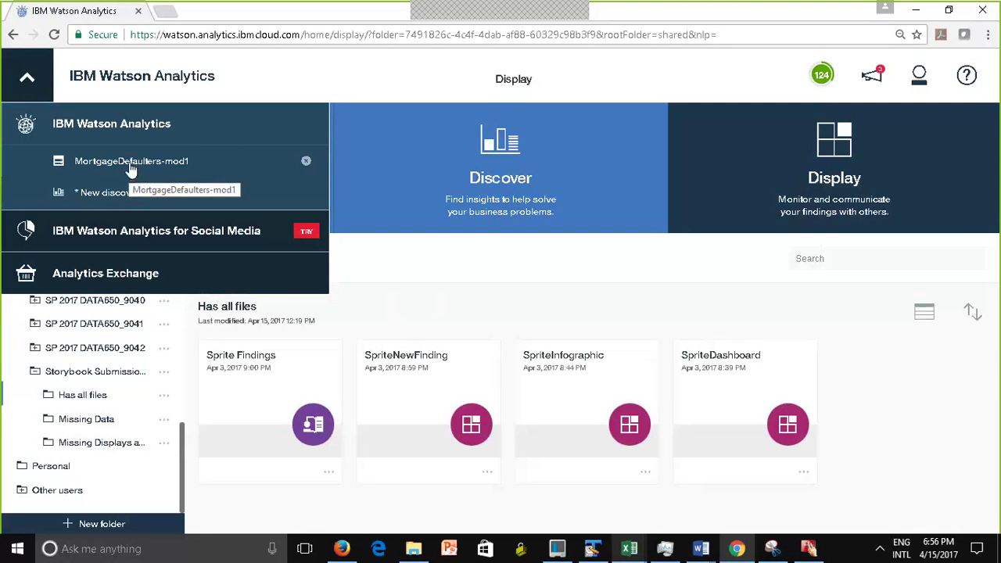
left_click(306, 165)
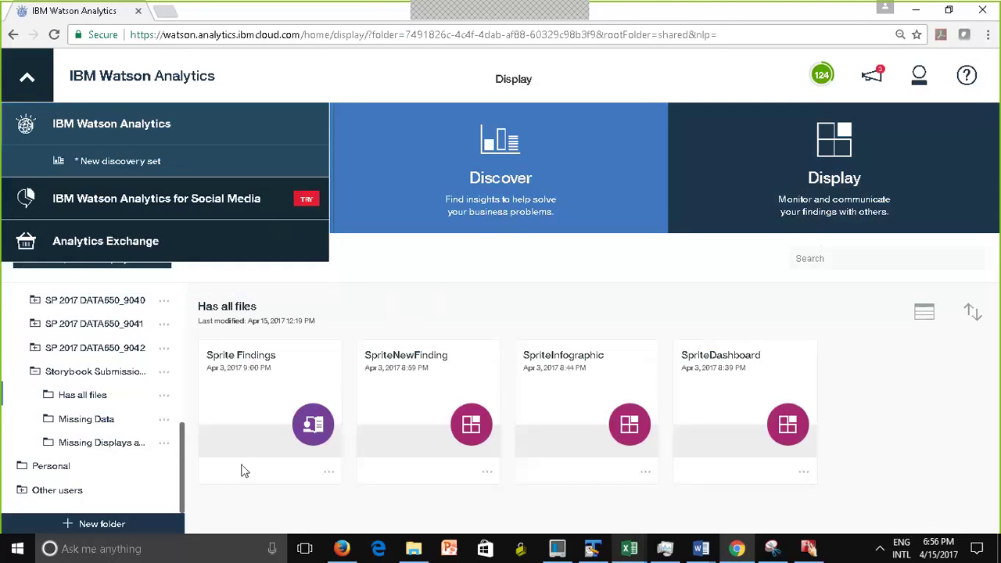
left_click(434, 281)
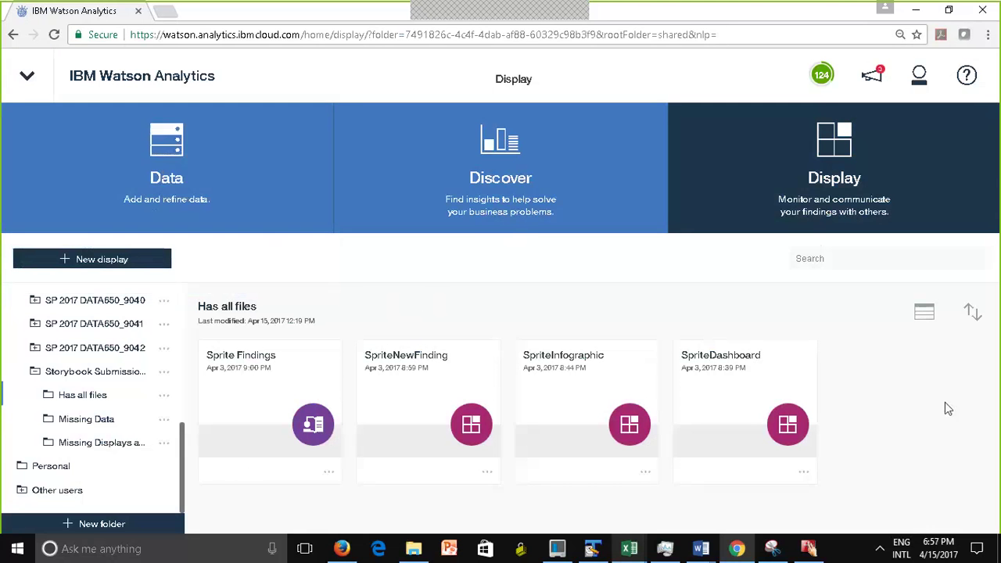